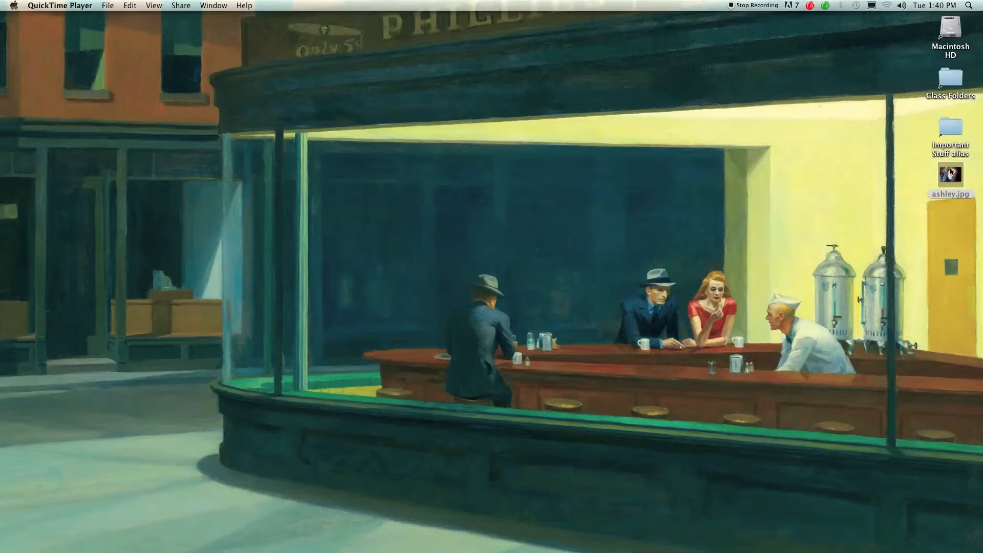
Open ashley.jpg from the desktop in Photoshop and show it in full-screen mode with all panels displayed
drag(953, 177, 294, 534)
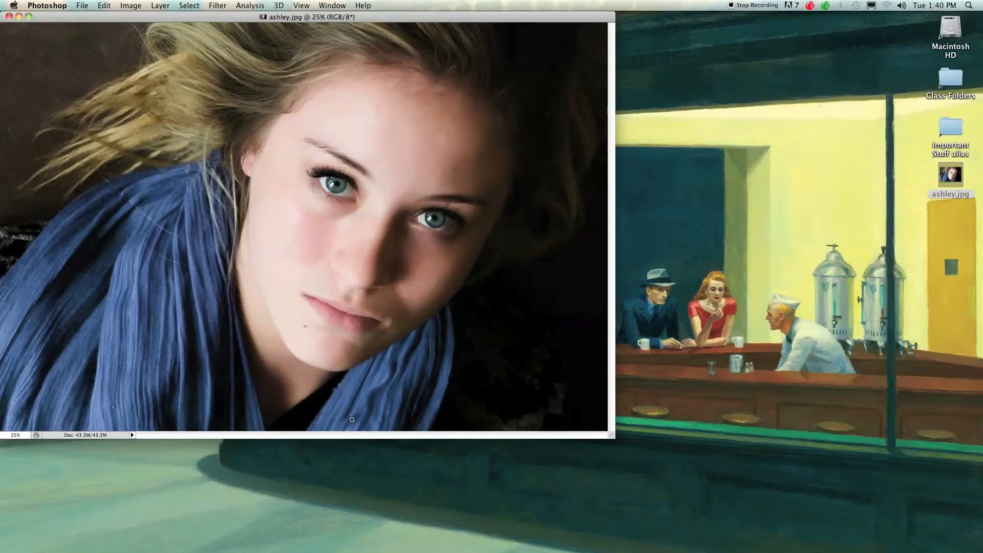
key(f)
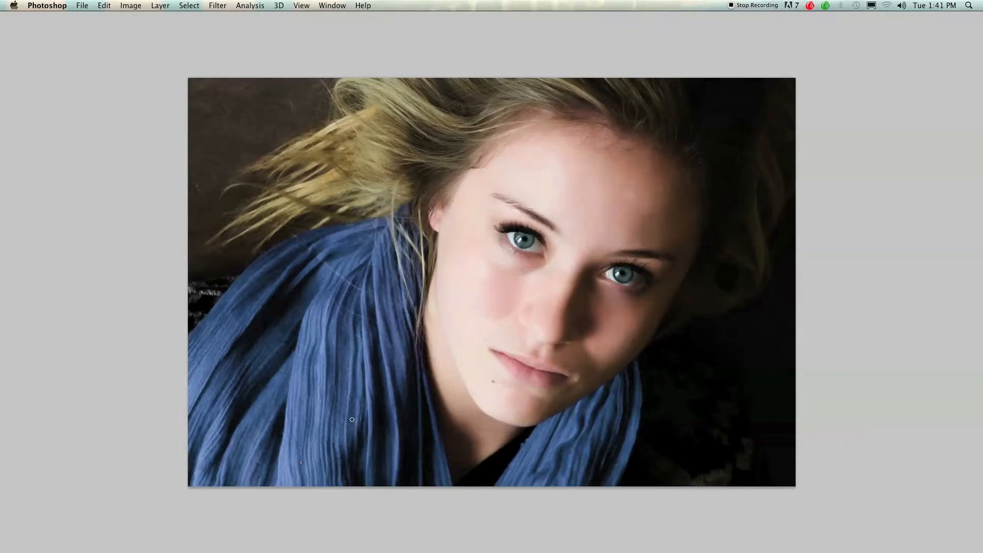
key(Tab)
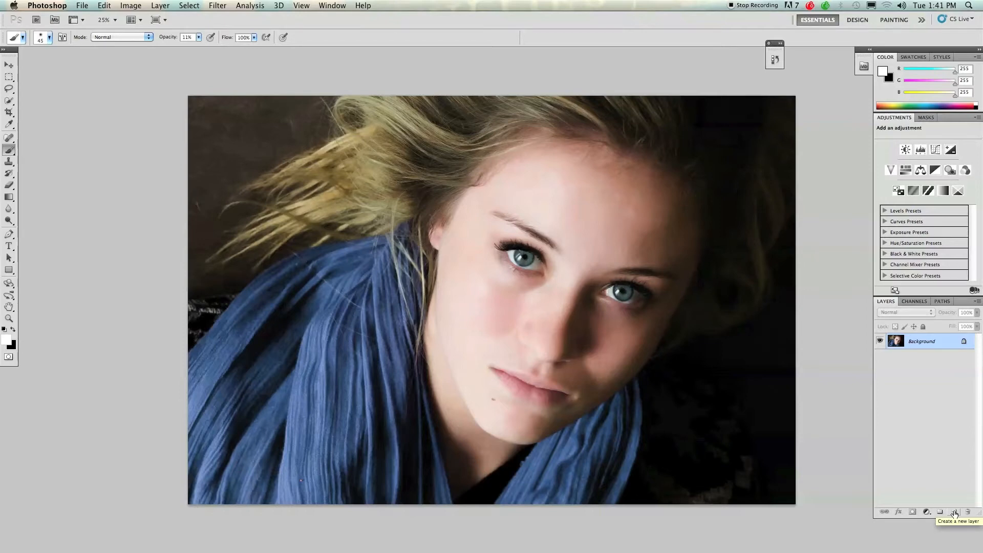
Create a new layer named Burn and Dodge in Overlay mode, filled with the Overlay-neutral 50% gray
alt+click(955, 514)
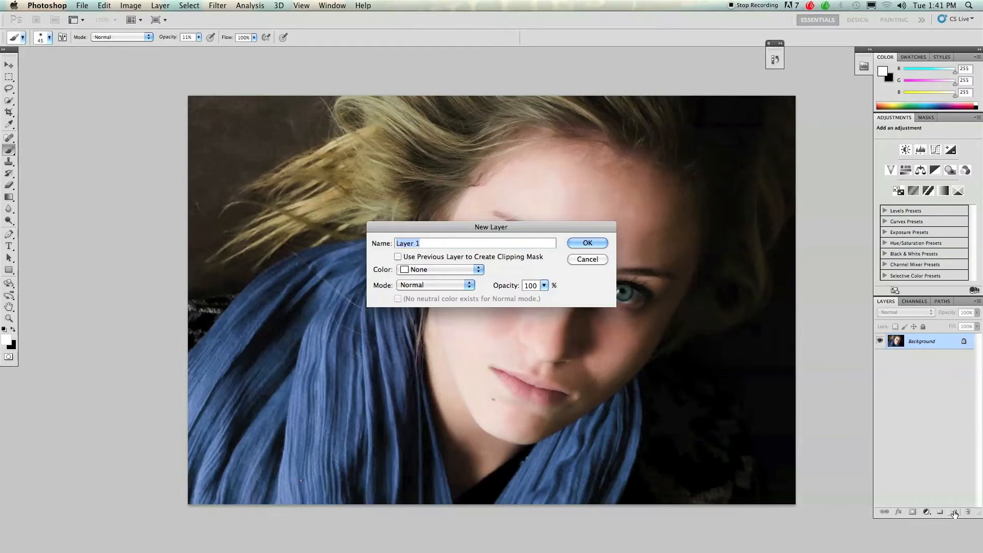
text(Burn and Dodge)
click(455, 286)
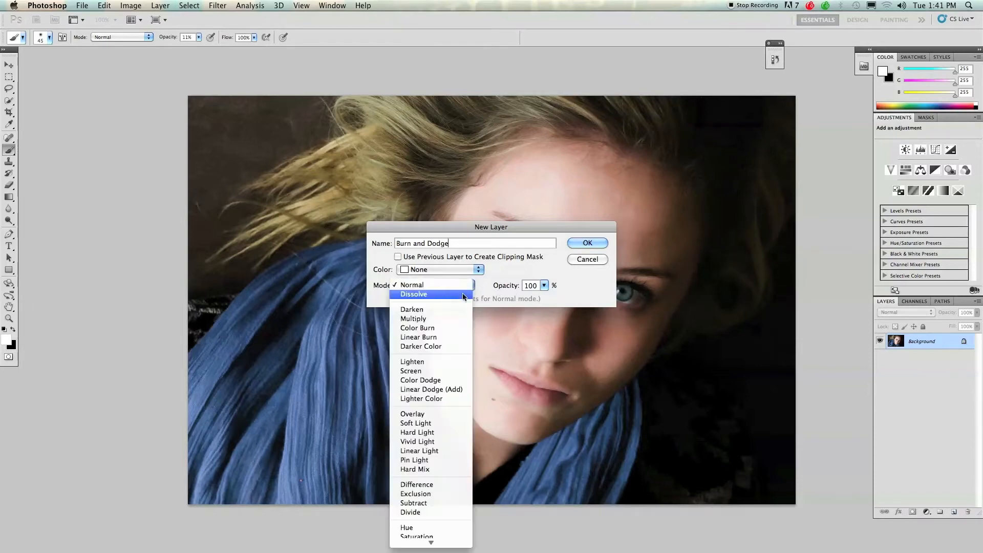
click(428, 414)
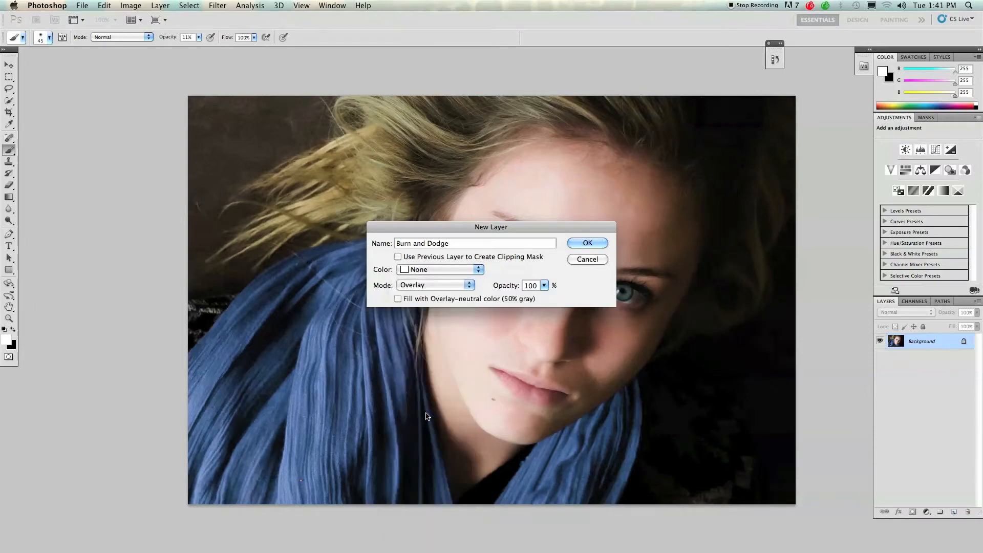
click(398, 299)
click(587, 243)
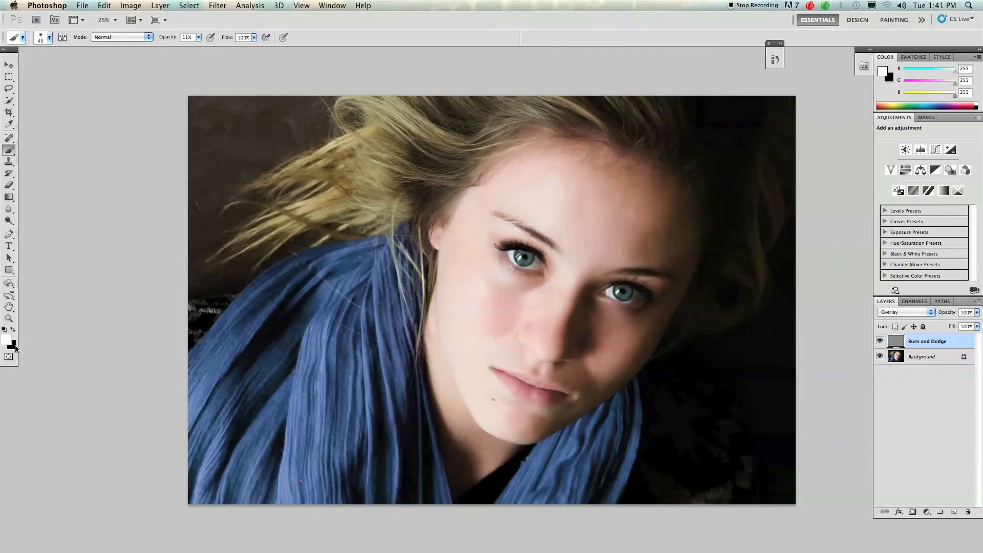
Make black the foreground color, select the Brush tool and look through the brush presets
click(6, 331)
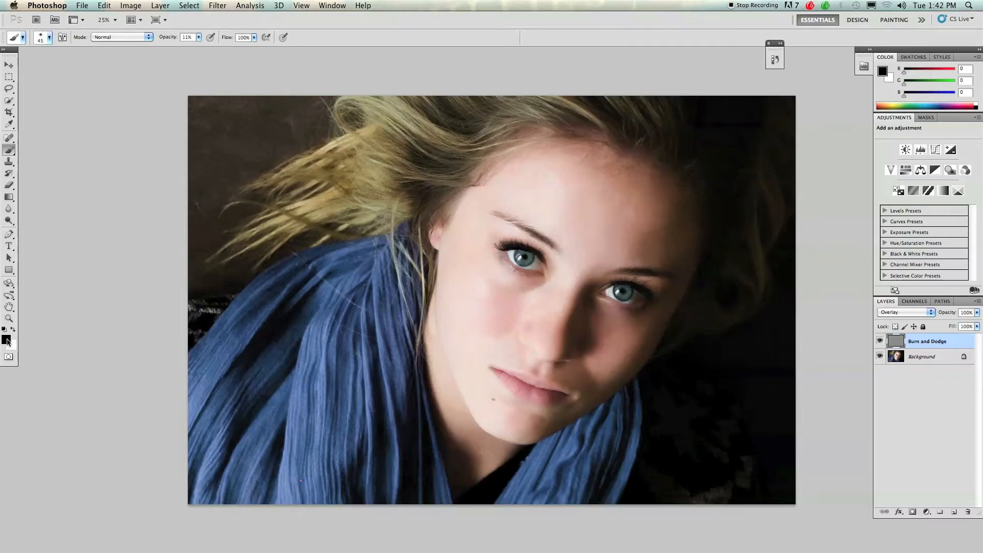
click(13, 152)
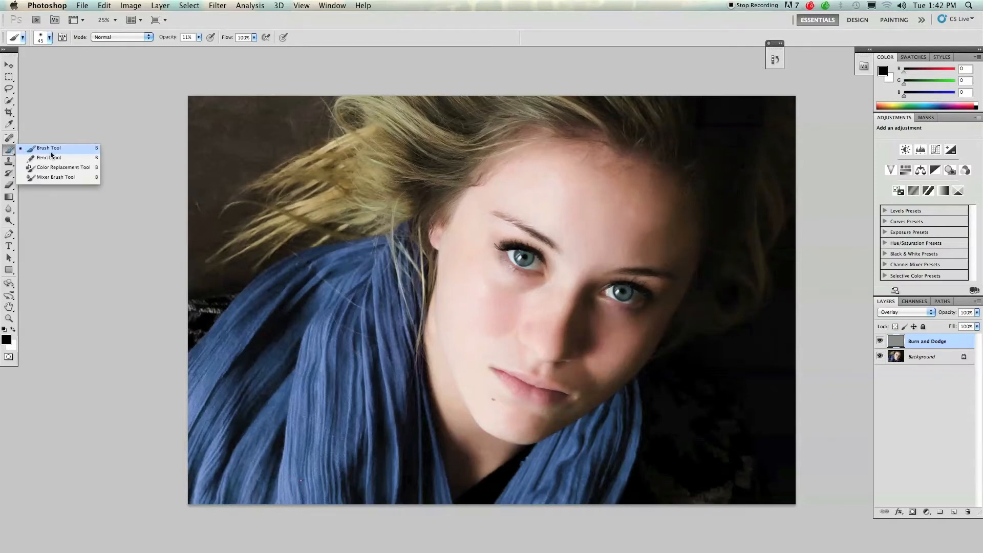
click(50, 149)
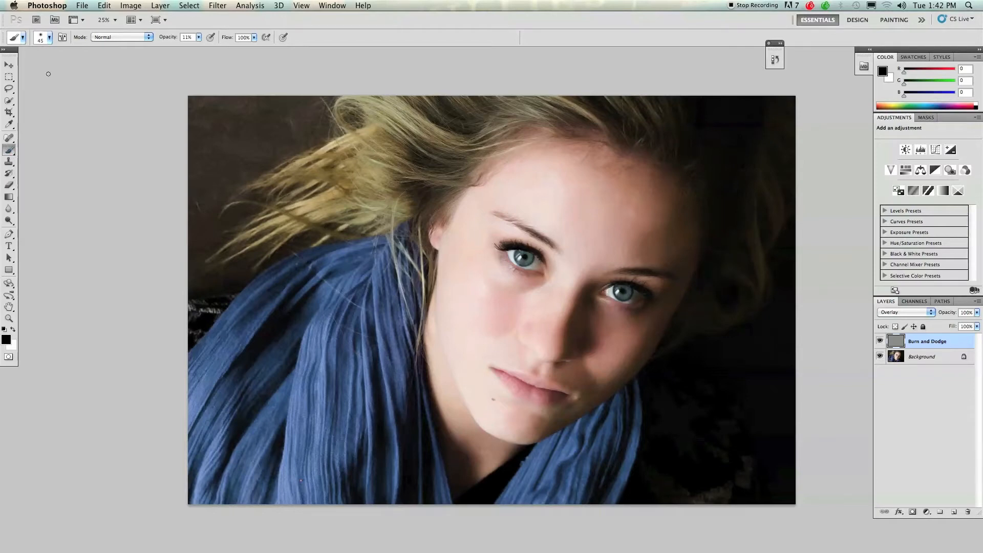
click(40, 37)
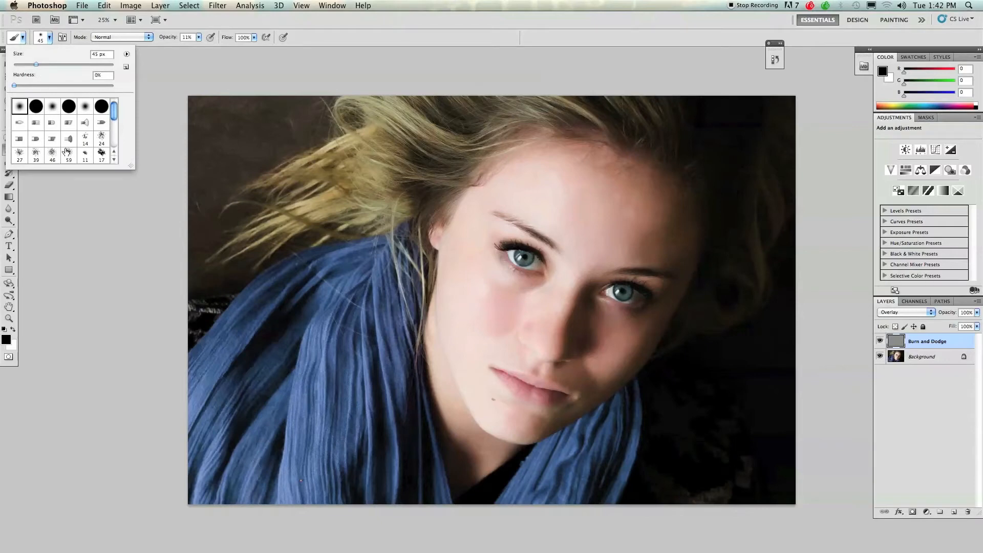
scroll(65, 149, down, 5)
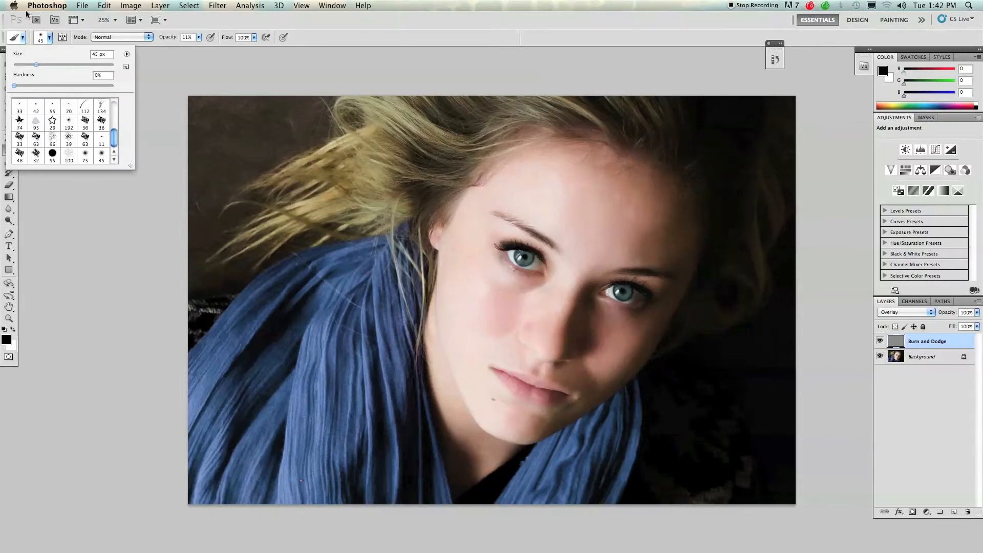
click(41, 41)
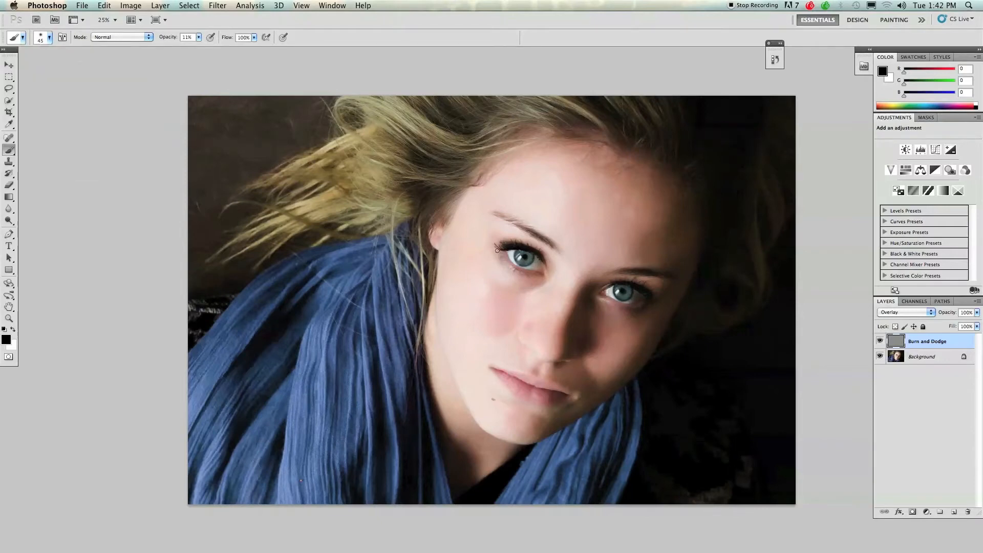
Enlarge the brush to 1300 px and keep its hardness at 0%
key(bracketright)
key(bracketright)
key(bracketright)
key(bracketright)
key(bracketright)
key(bracketright)
key(bracketright)
key(bracketright)
key(bracketright)
key(bracketright)
key(bracketright)
key(bracketright)
key(bracketright)
key(bracketright)
key(bracketright)
key(bracketleft)
key(bracketleft)
key(bracketleft)
key(bracketleft)
key(bracketright)
key(bracketright)
key(bracketright)
key(bracketright)
key(bracketright)
key(bracketright)
key(bracketright)
key(bracketright)
key(bracketright)
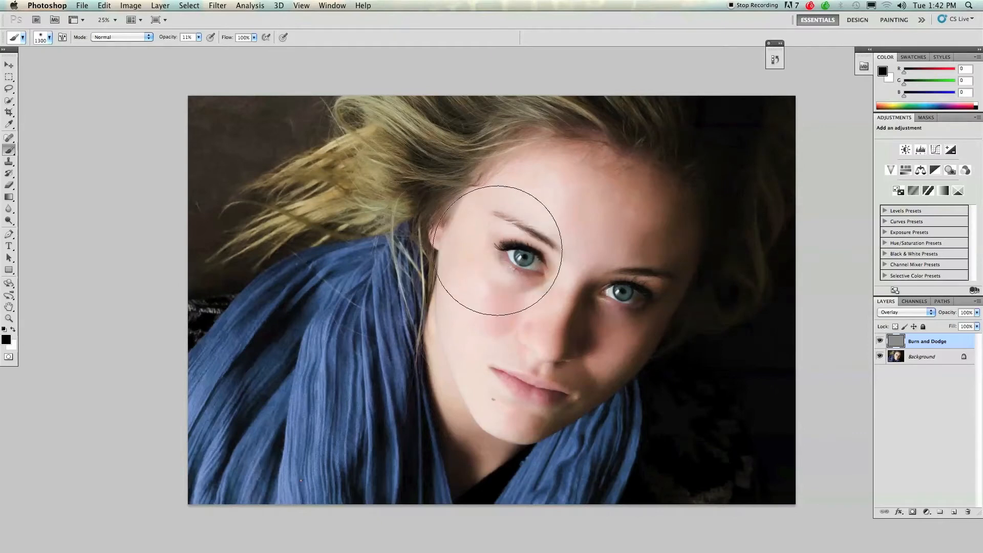
click(42, 40)
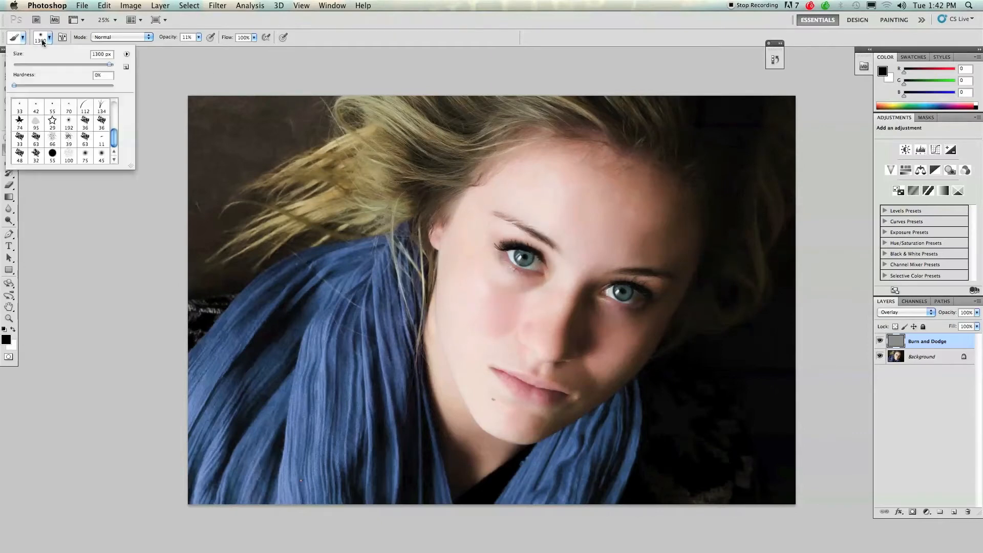
mouse_move(14, 86)
mouse_down()
mouse_move(44, 85)
mouse_move(6, 82)
mouse_up()
click(38, 37)
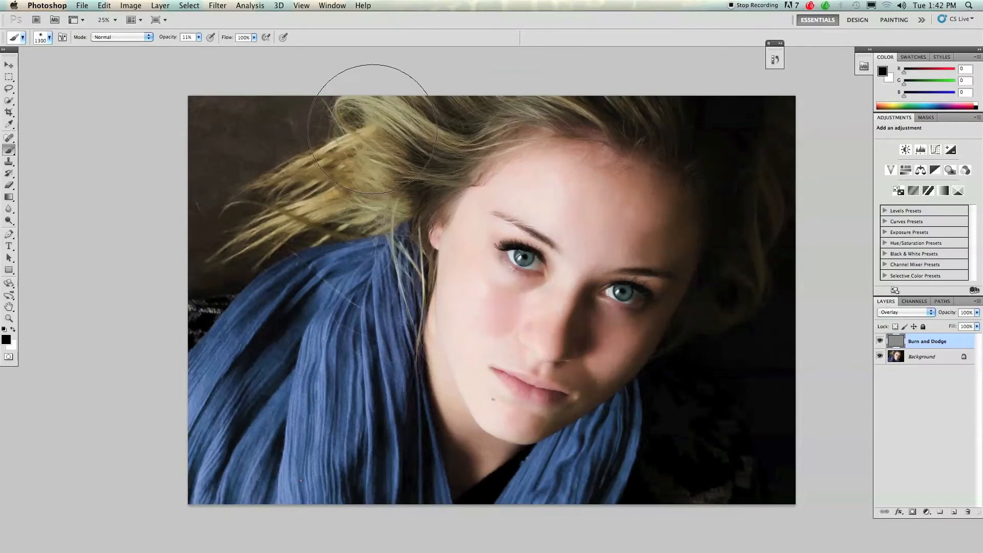
Set the brush opacity to 11% and burn the dark background beside the hair with black
click(198, 37)
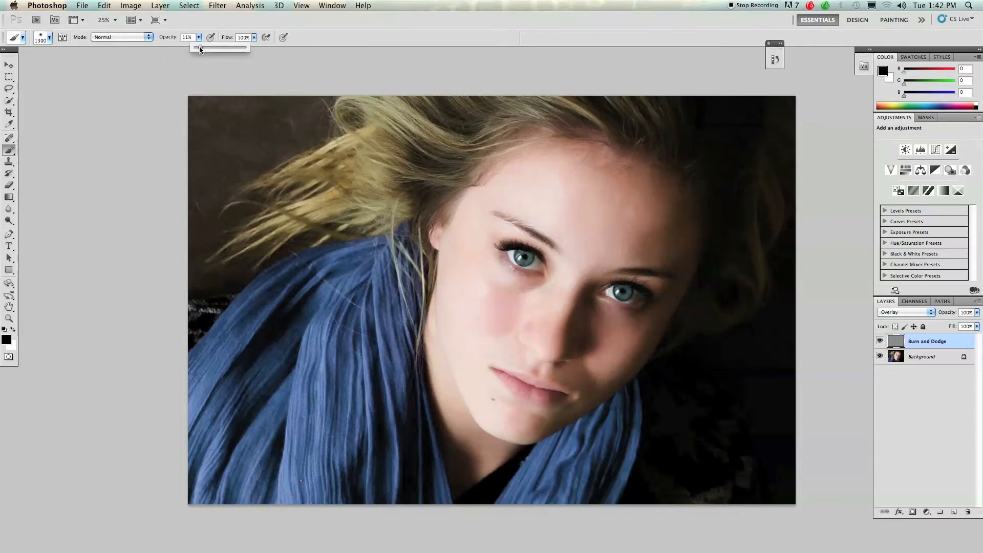
drag(198, 46, 200, 47)
click(408, 108)
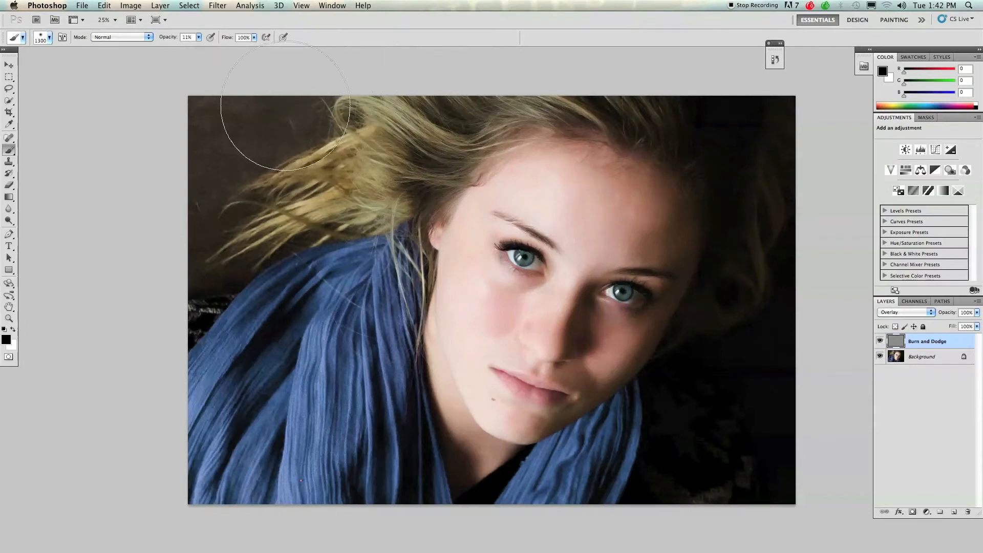
mouse_move(207, 138)
mouse_down()
mouse_move(194, 166)
mouse_move(186, 260)
mouse_move(192, 356)
mouse_move(226, 475)
mouse_move(292, 478)
mouse_move(278, 372)
mouse_move(335, 296)
mouse_move(360, 454)
mouse_move(319, 467)
mouse_move(276, 465)
mouse_move(240, 426)
mouse_move(338, 288)
mouse_move(456, 399)
mouse_move(648, 470)
mouse_move(554, 459)
mouse_move(340, 377)
mouse_move(232, 245)
mouse_up()
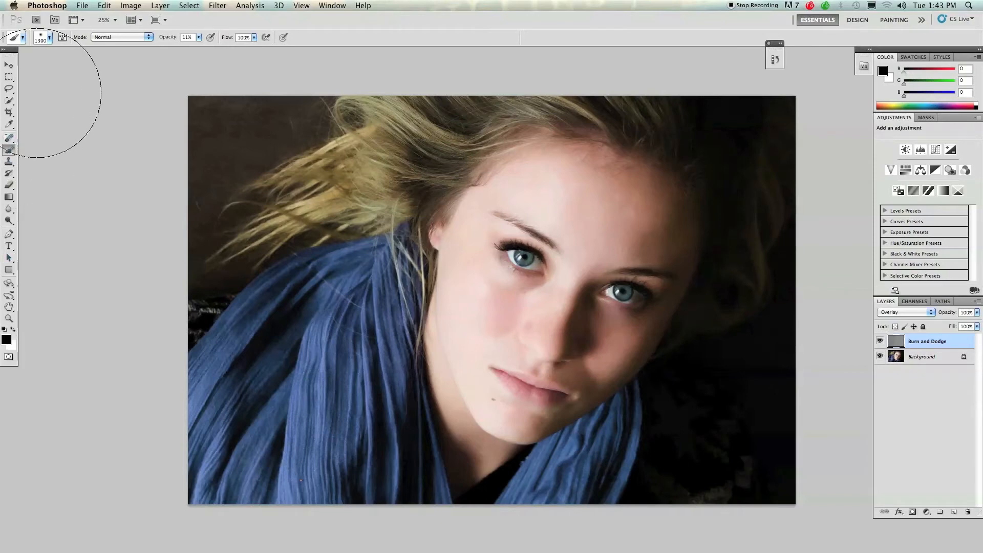
Switch the foreground color to white and shrink the brush to 150 px
click(13, 330)
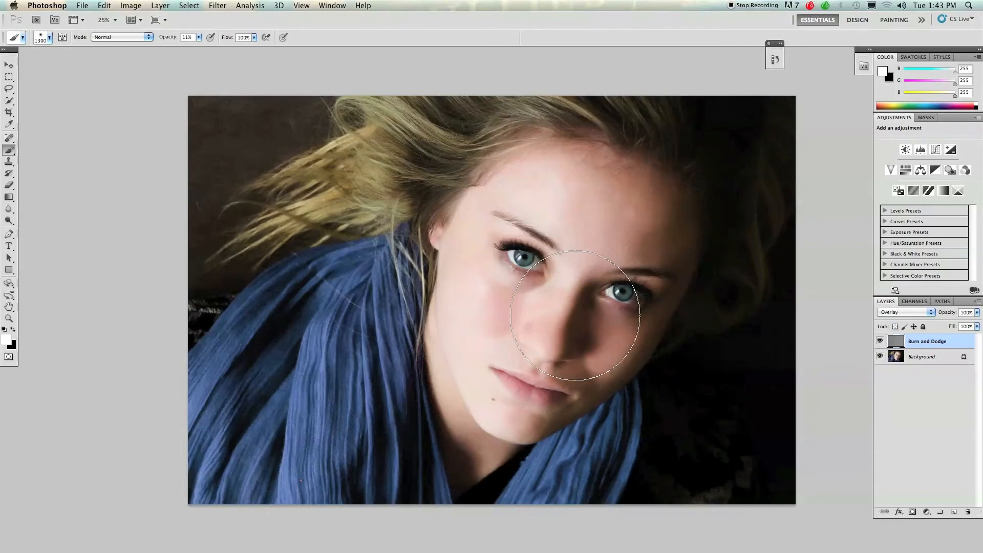
key(bracketleft)
key(bracketleft)
key(bracketleft)
key(bracketleft)
key(bracketleft)
key(bracketleft)
key(bracketleft)
key(bracketleft)
key(bracketleft)
key(bracketleft)
key(bracketleft)
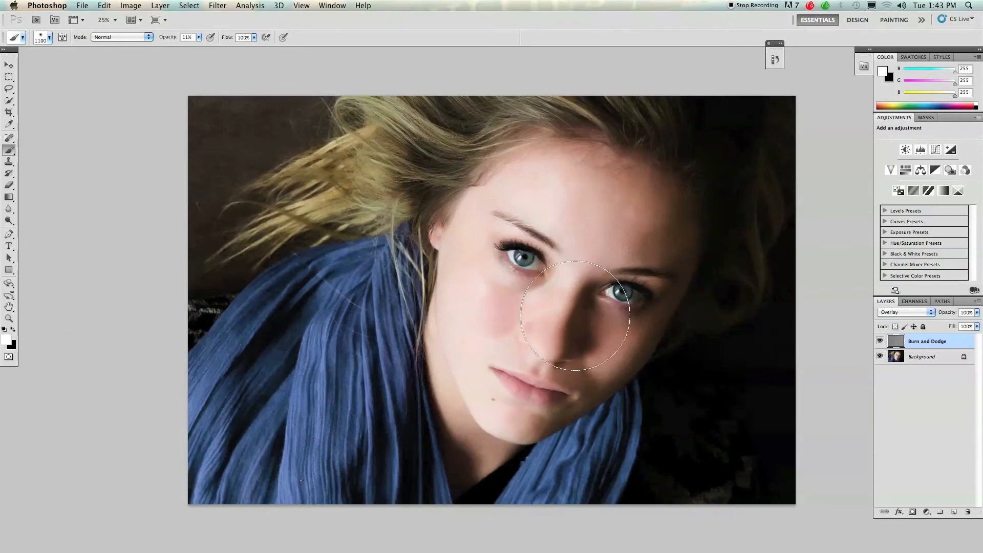
key(bracketleft)
key(bracketleft)
key(bracketleft)
Reduce the brush to 45 px and dodge the iris on the shadowed side of the face at 11% opacity
click(10, 319)
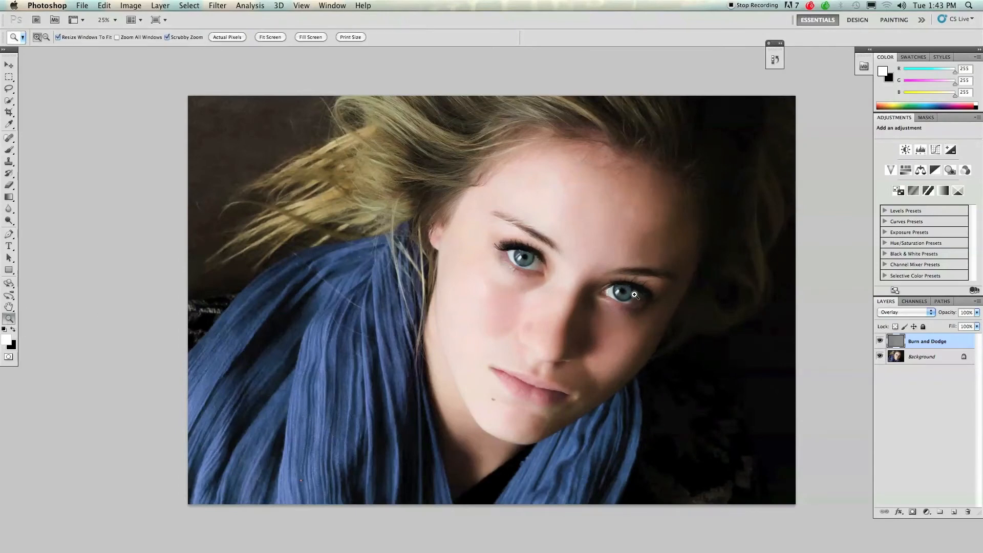
click(630, 294)
click(628, 294)
click(629, 295)
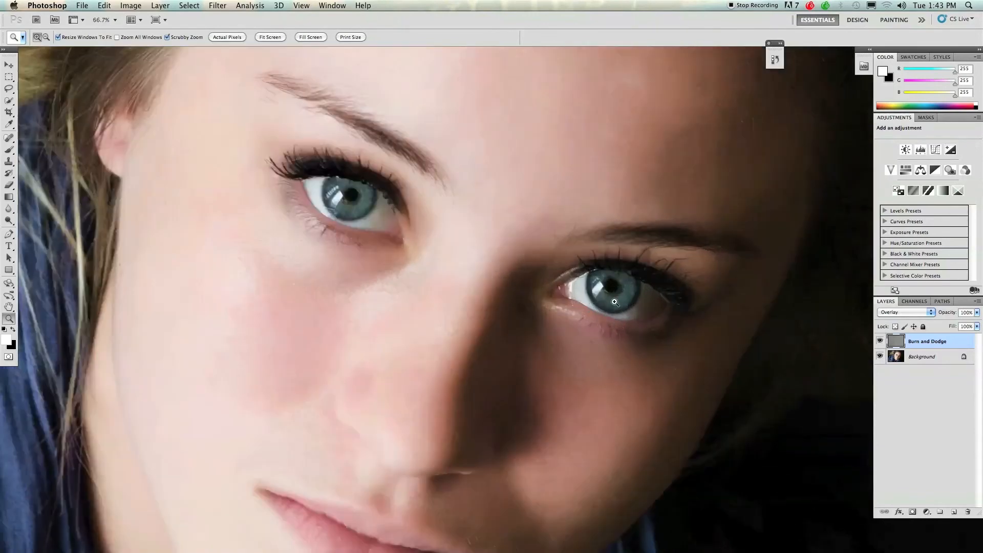
click(615, 302)
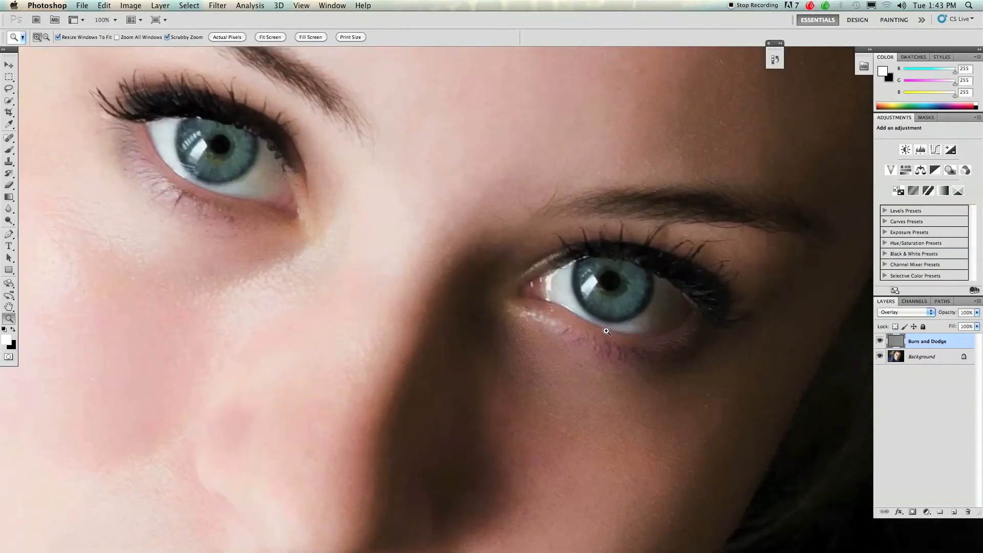
scroll(606, 331, down, 3)
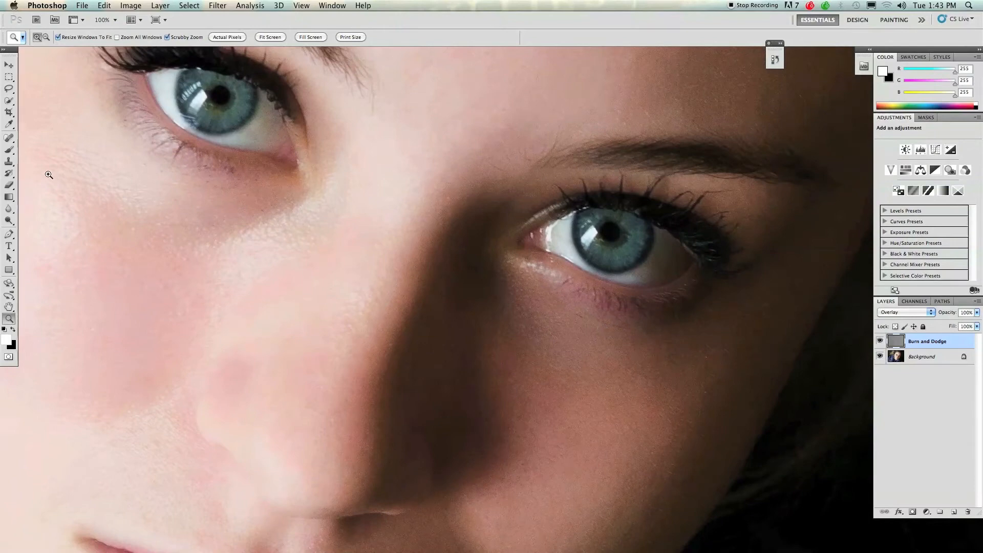
click(16, 152)
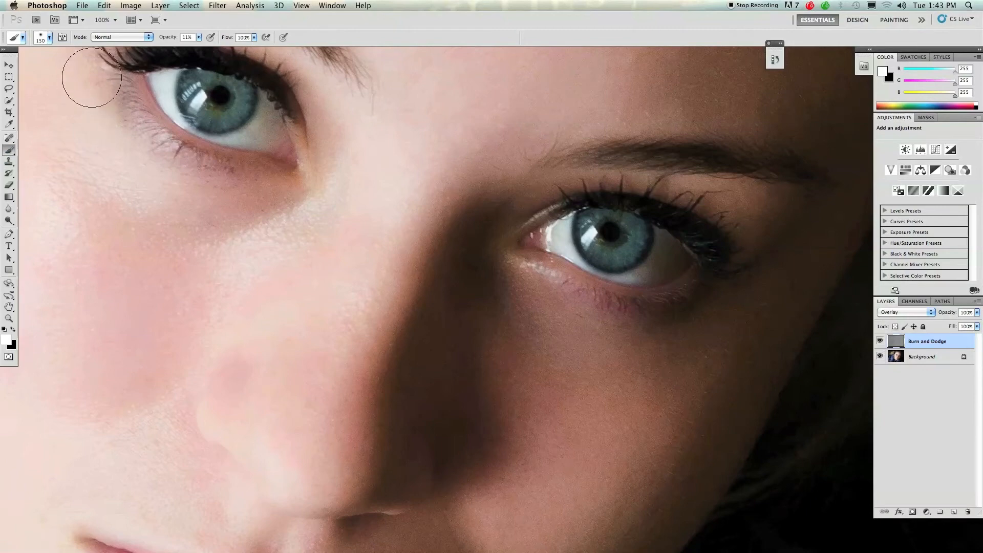
key(bracketleft)
key(bracketleft)
key(bracketleft)
key(bracketleft)
key(bracketleft)
key(bracketleft)
key(bracketleft)
mouse_move(592, 216)
mouse_down()
mouse_move(589, 242)
mouse_move(602, 254)
mouse_move(627, 252)
mouse_move(635, 231)
mouse_move(601, 214)
mouse_move(589, 223)
mouse_move(594, 254)
mouse_move(642, 246)
mouse_move(633, 226)
mouse_move(600, 218)
mouse_move(581, 242)
mouse_move(637, 261)
mouse_up()
Try brightening both irises with white at a much higher brush opacity and check the result on the whole portrait
click(198, 44)
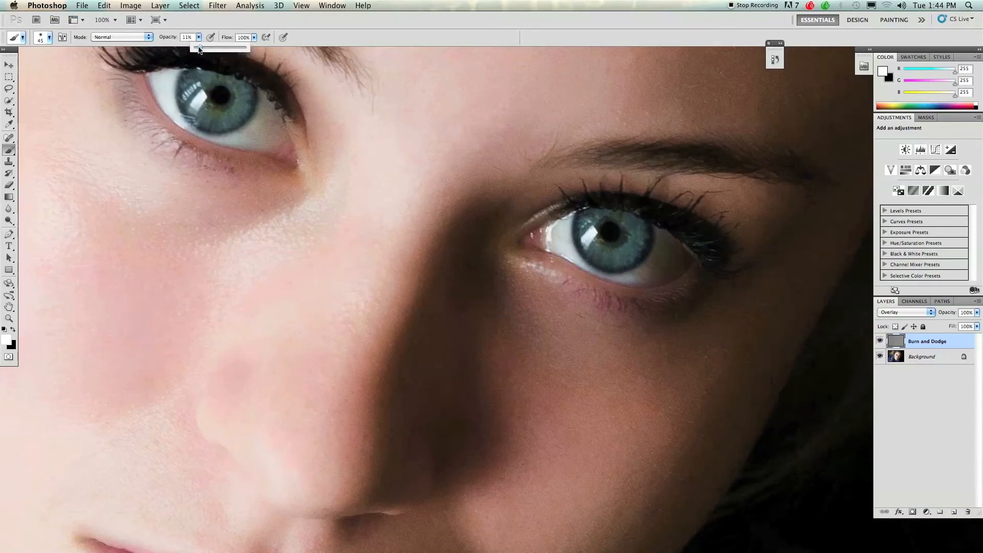
drag(201, 51, 243, 49)
click(589, 214)
mouse_move(586, 228)
mouse_down()
mouse_move(607, 253)
mouse_move(635, 247)
mouse_move(635, 226)
mouse_move(593, 218)
mouse_up()
mouse_move(176, 93)
mouse_down()
mouse_move(211, 76)
mouse_move(186, 97)
mouse_move(202, 119)
mouse_move(244, 106)
mouse_move(244, 87)
mouse_move(197, 77)
mouse_up()
key(Tab)
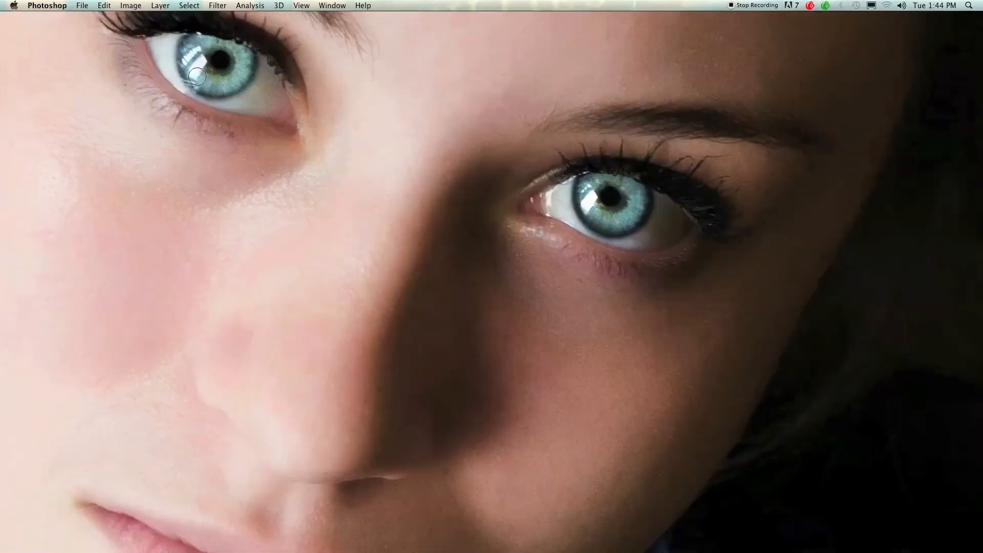
key(super+0)
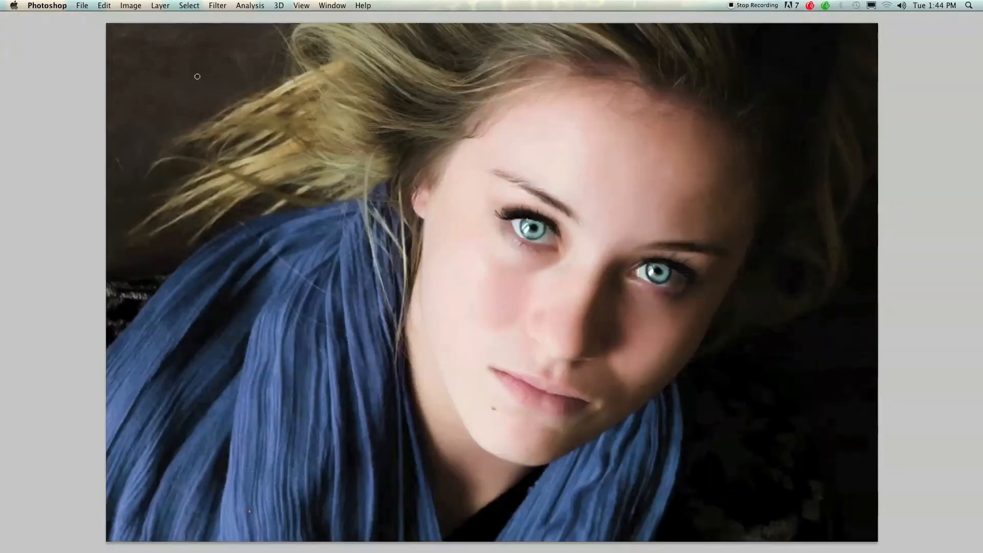
Undo the last brush stroke, over the iris on the lit side of the face
key(super+z)
key(super+z)
key(super+z)
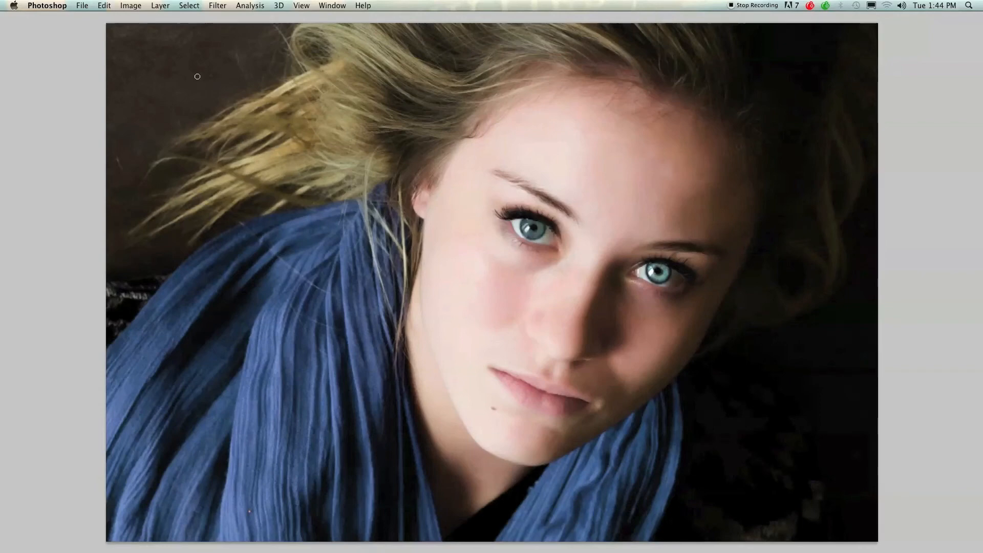
Set the brush opacity to 15% and dodge the iris on the lit side of the face with white
key(super+space)
drag(533, 234, 533, 235)
key(Tab)
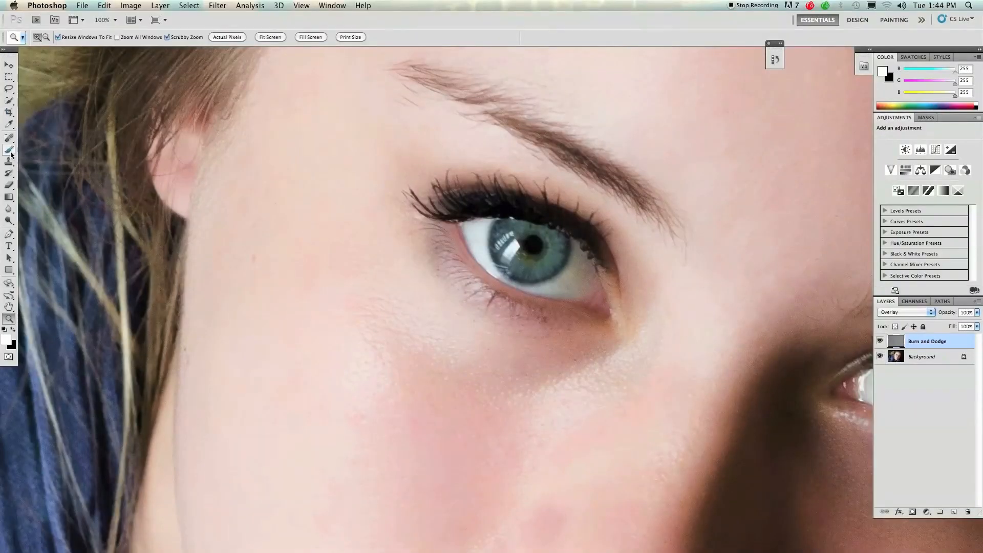
drag(199, 37, 161, 49)
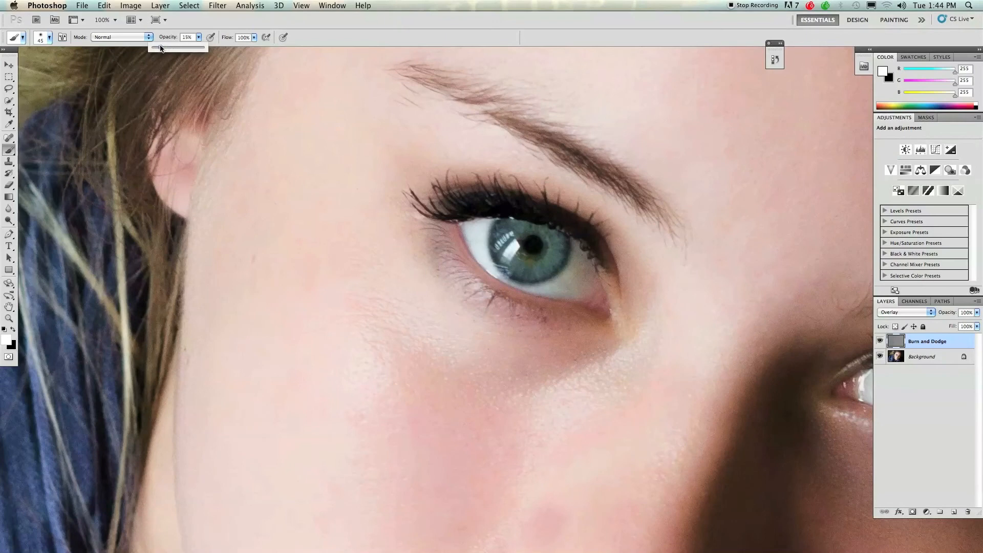
click(509, 229)
mouse_move(558, 243)
mouse_down()
mouse_move(542, 263)
mouse_move(521, 264)
mouse_move(504, 247)
mouse_move(514, 228)
mouse_move(553, 233)
mouse_move(508, 231)
mouse_move(499, 253)
mouse_move(510, 266)
mouse_move(537, 265)
mouse_move(557, 238)
mouse_up()
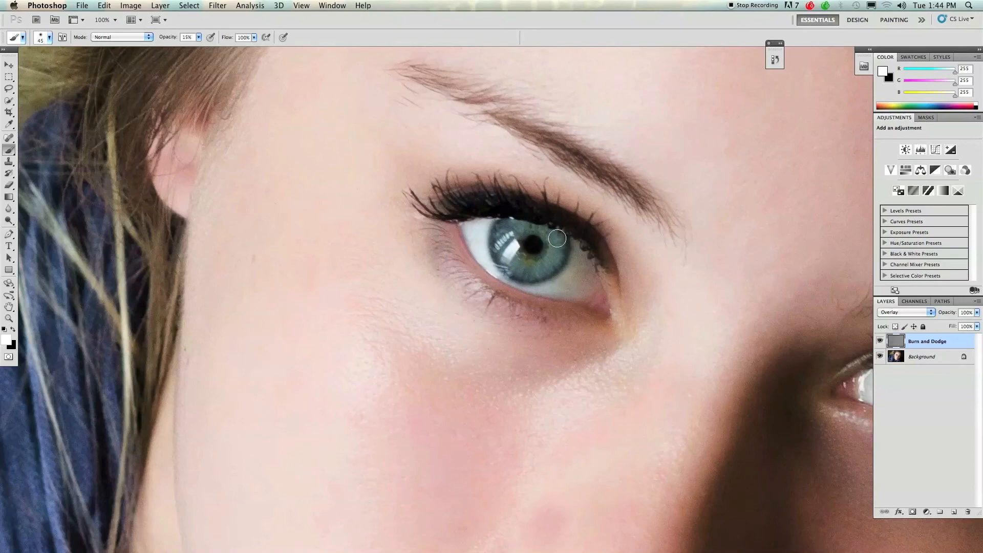
key(super+0)
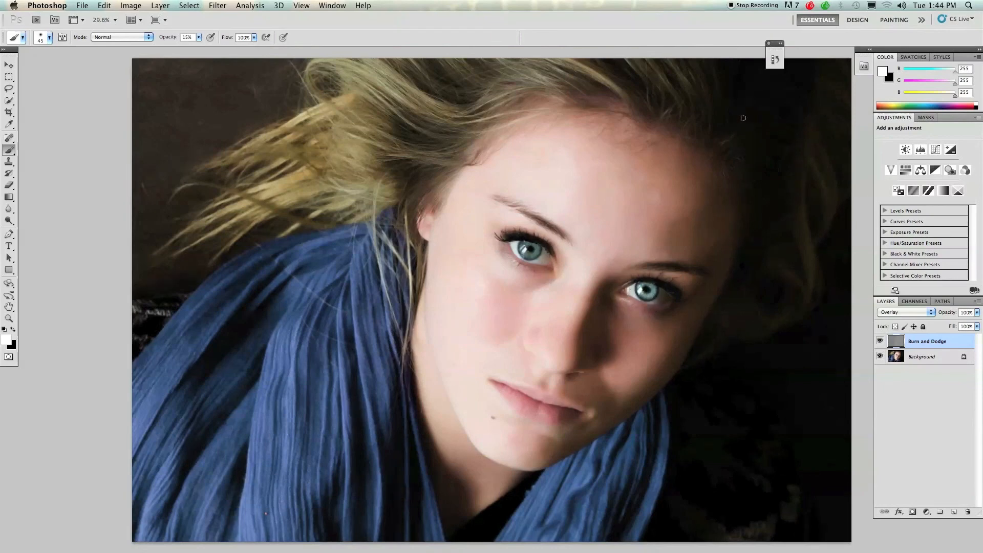
Revert the image in History to the first brush stroke and expand the History panel
click(774, 60)
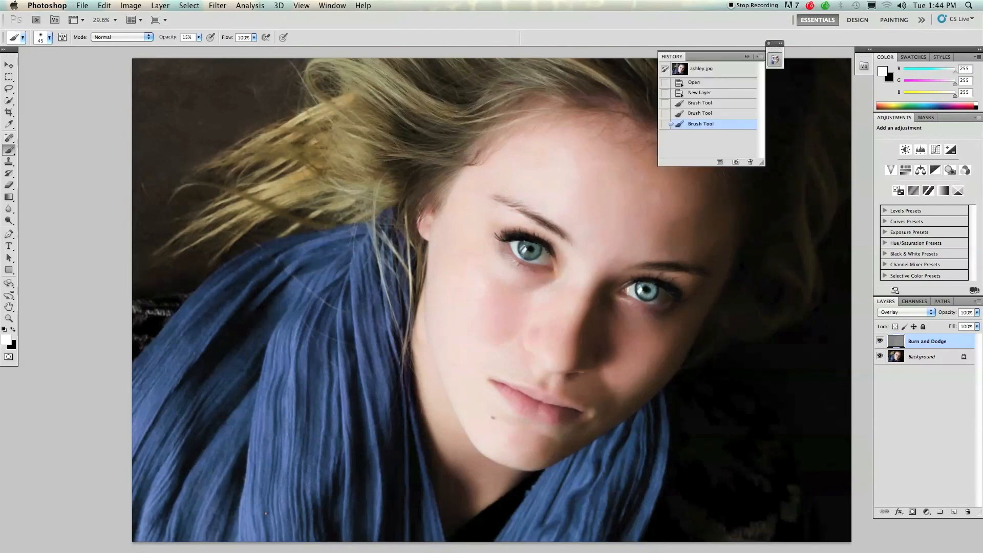
click(707, 114)
click(707, 103)
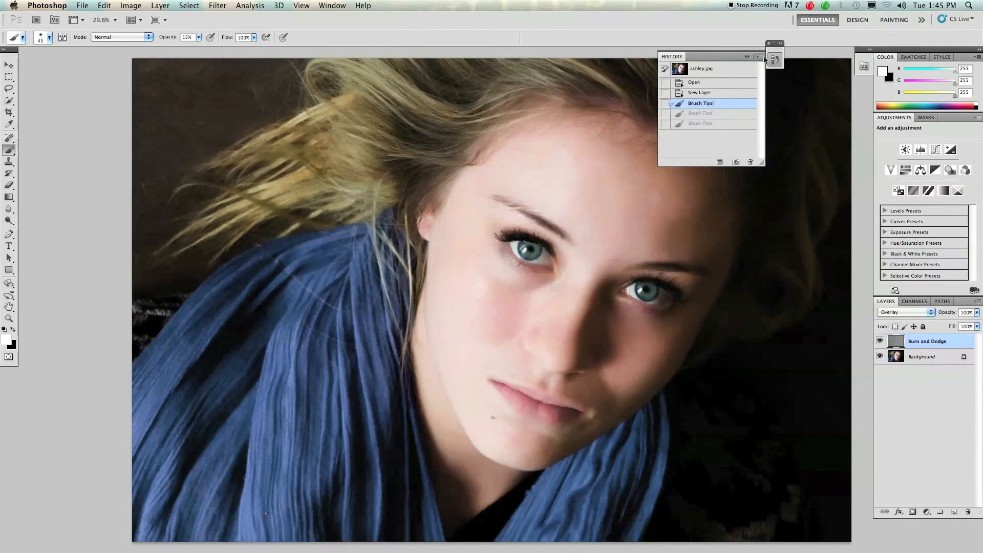
click(779, 44)
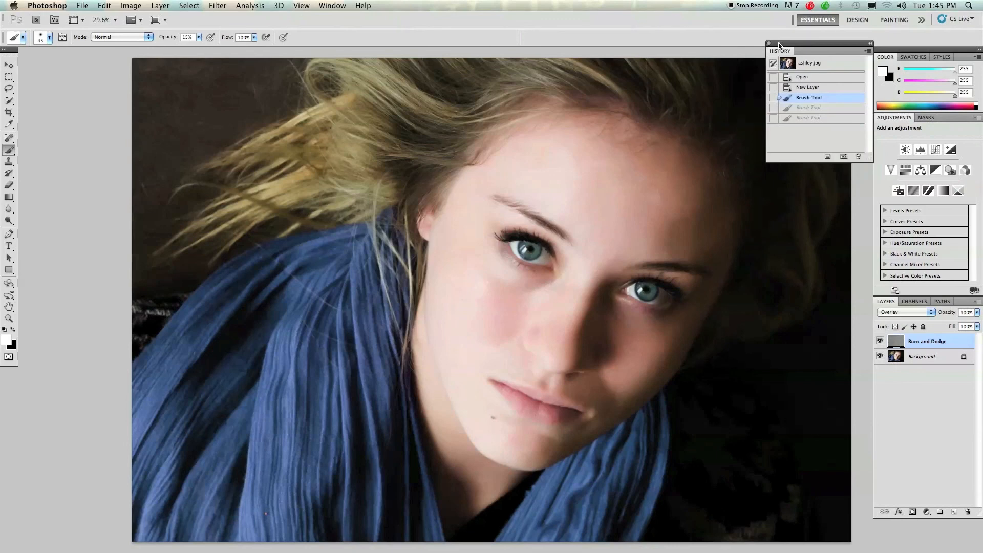